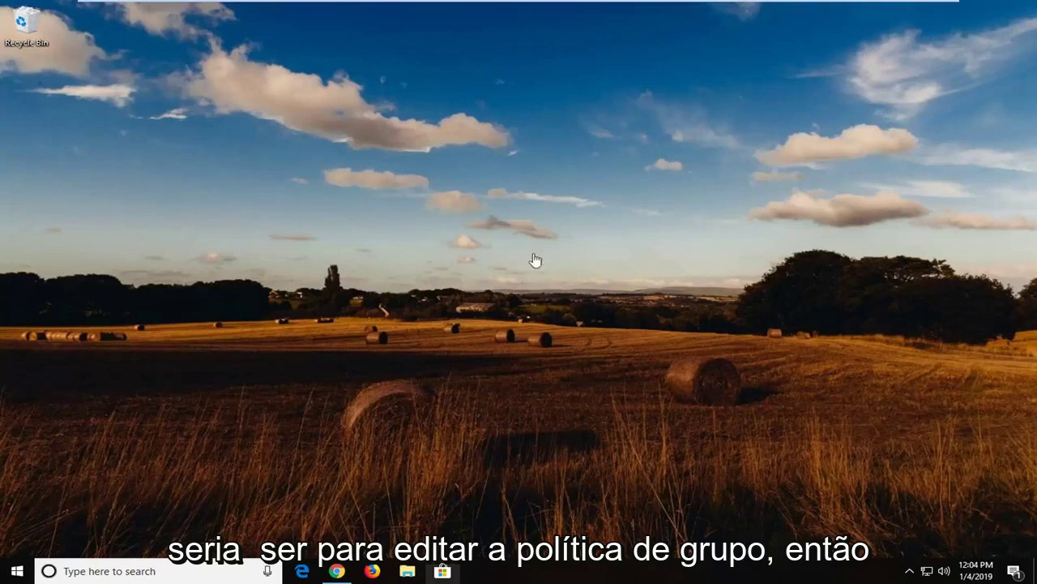
# - Search the Start menu for 'group policy' and launch the Edit group policy result
pyautogui.click(16, 570)
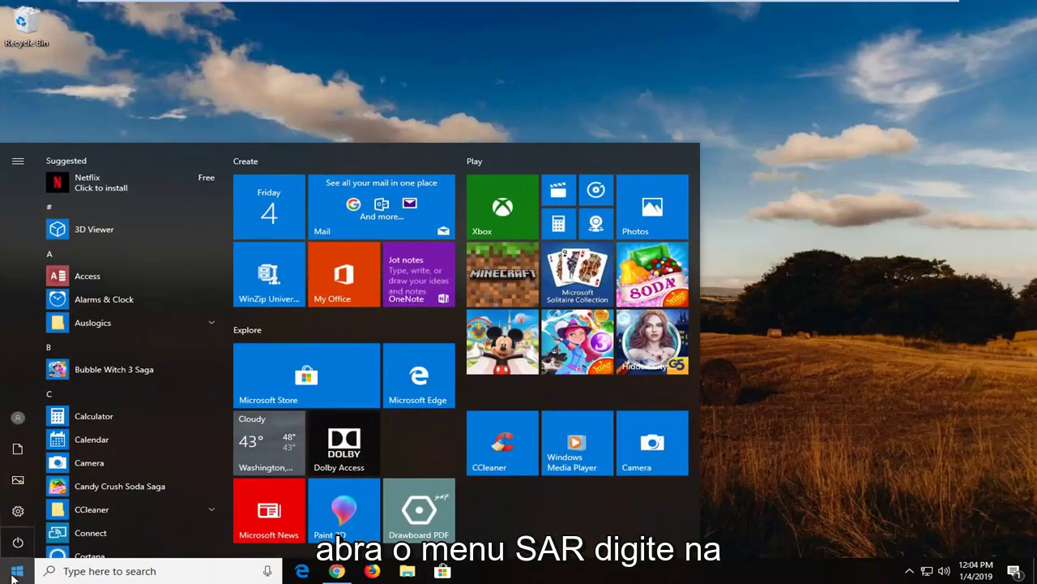
pyautogui.write('group')
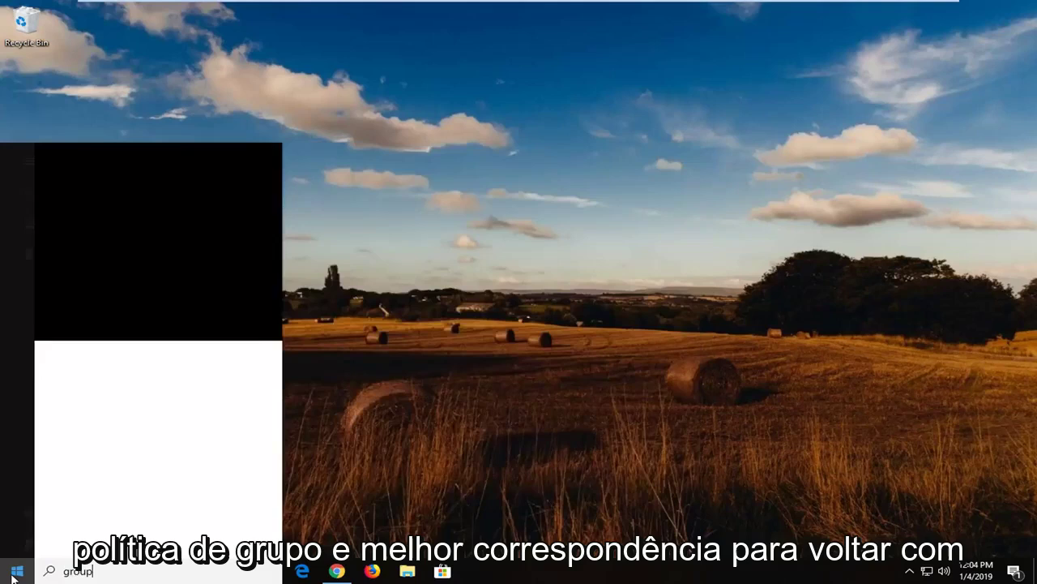
pyautogui.write(' policy')
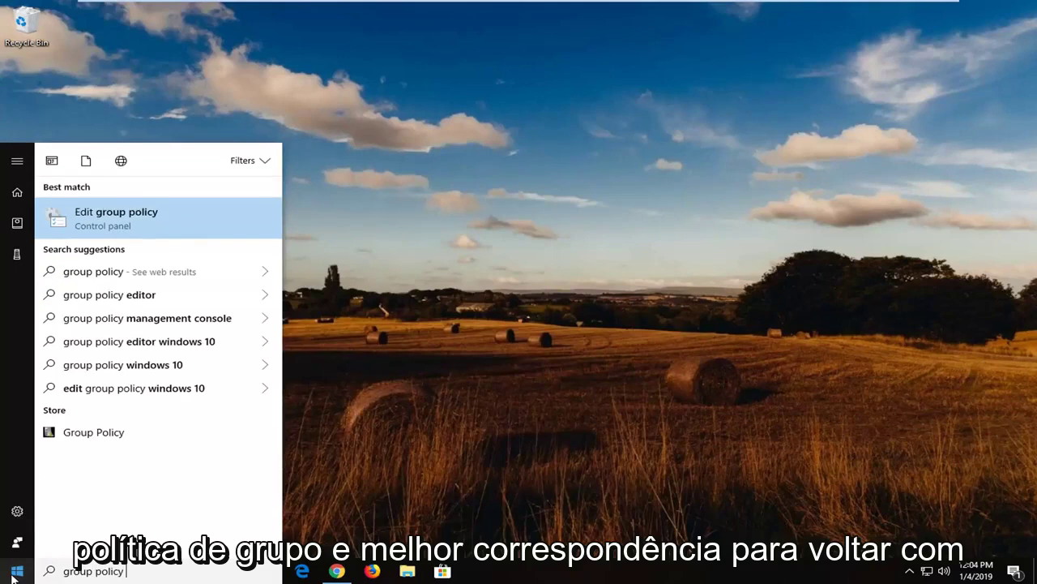
pyautogui.click(123, 219)
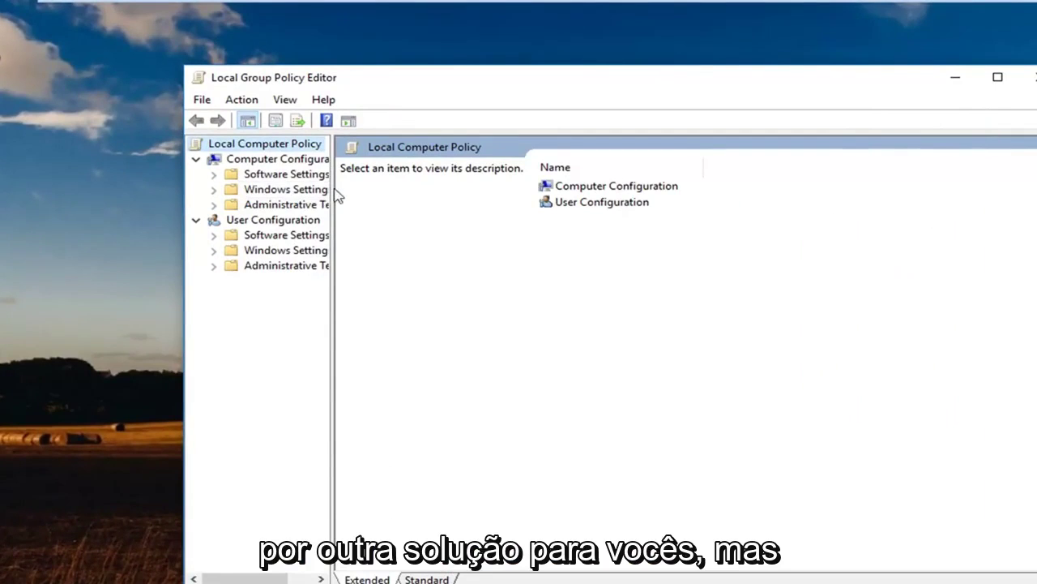
# - Widen the tree pane, expand Computer Configuration > Administrative Templates, and collapse User Configuration
pyautogui.moveTo(333, 188); pyautogui.dragTo(428, 189)
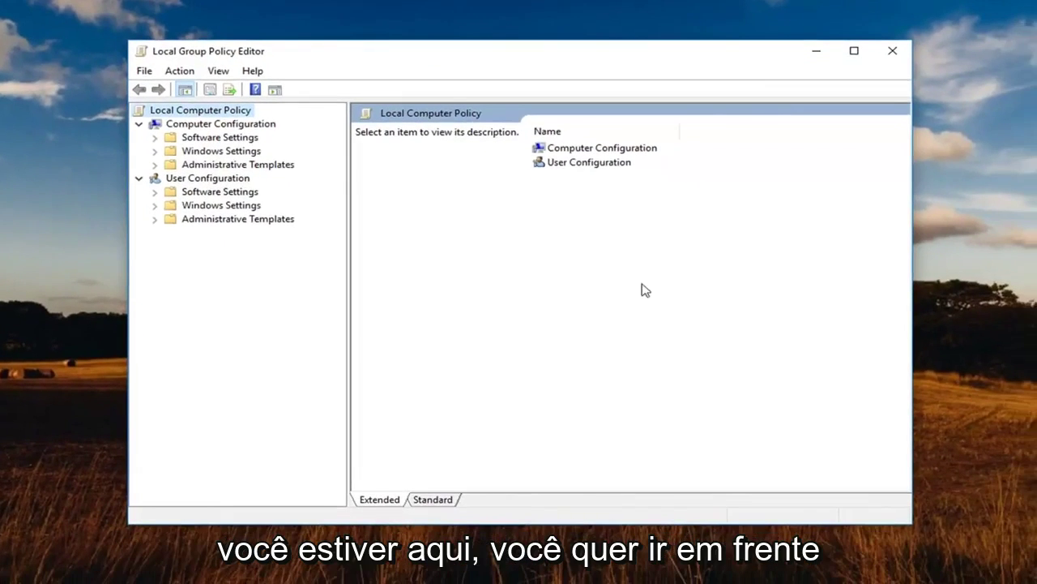
pyautogui.click(208, 123)
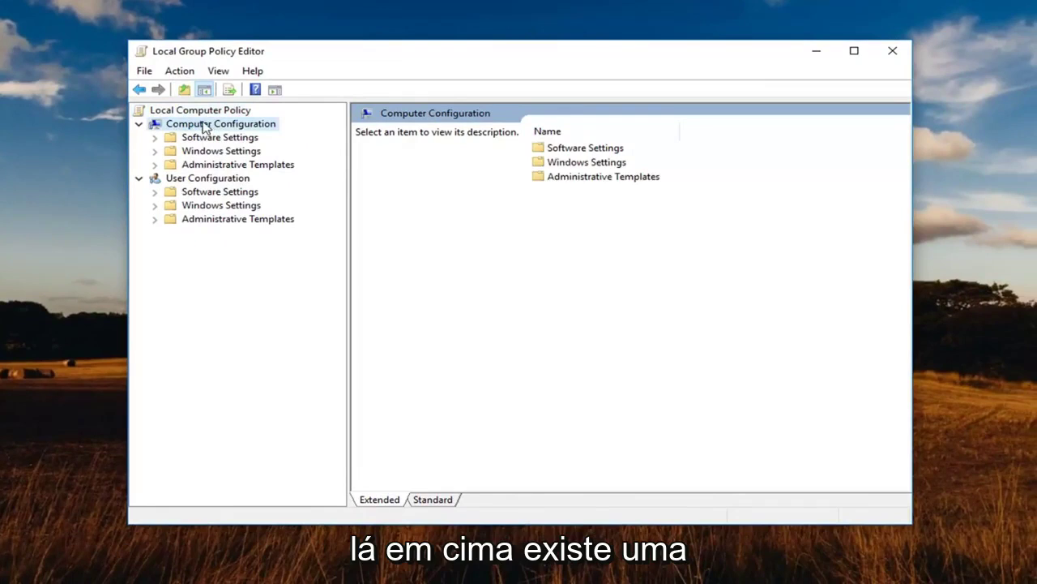
pyautogui.click(189, 178)
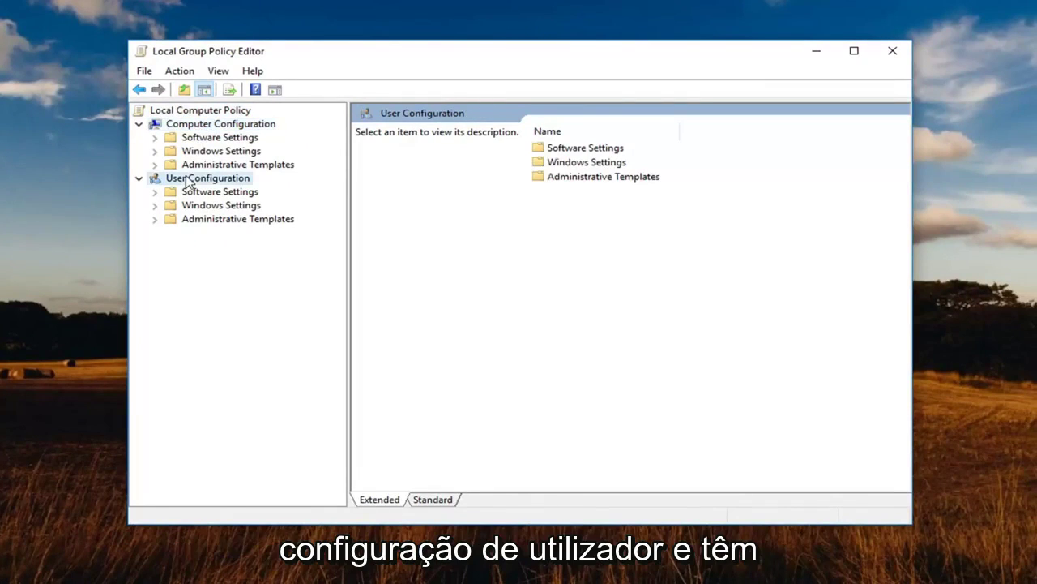
pyautogui.click(201, 218)
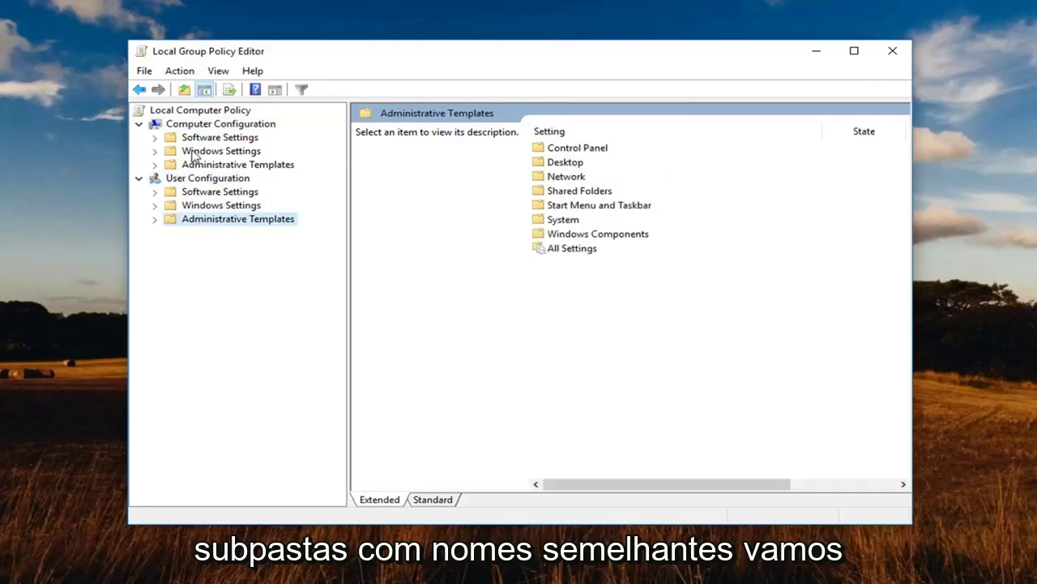
pyautogui.click(195, 139)
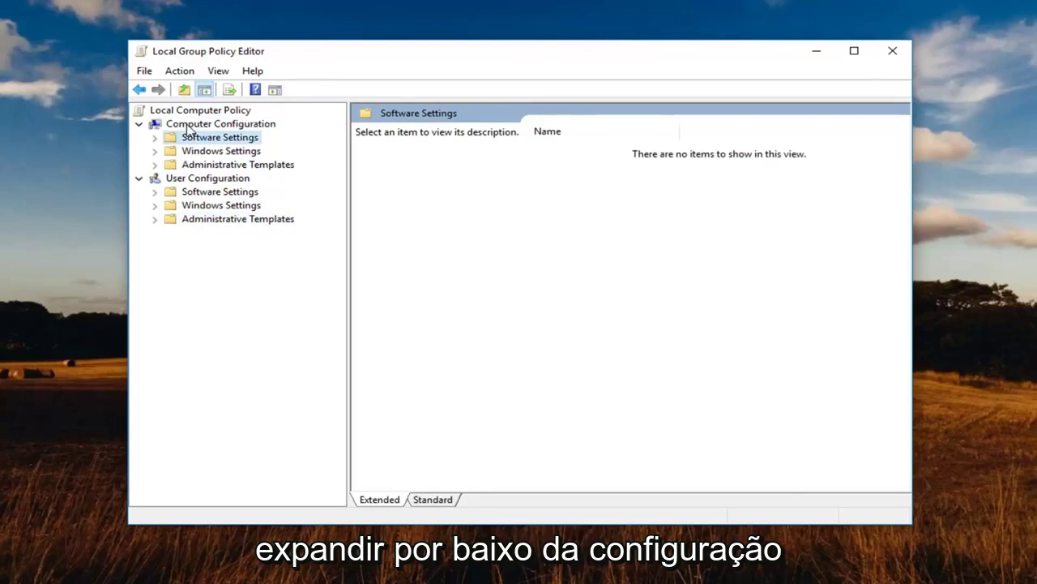
pyautogui.click(202, 164)
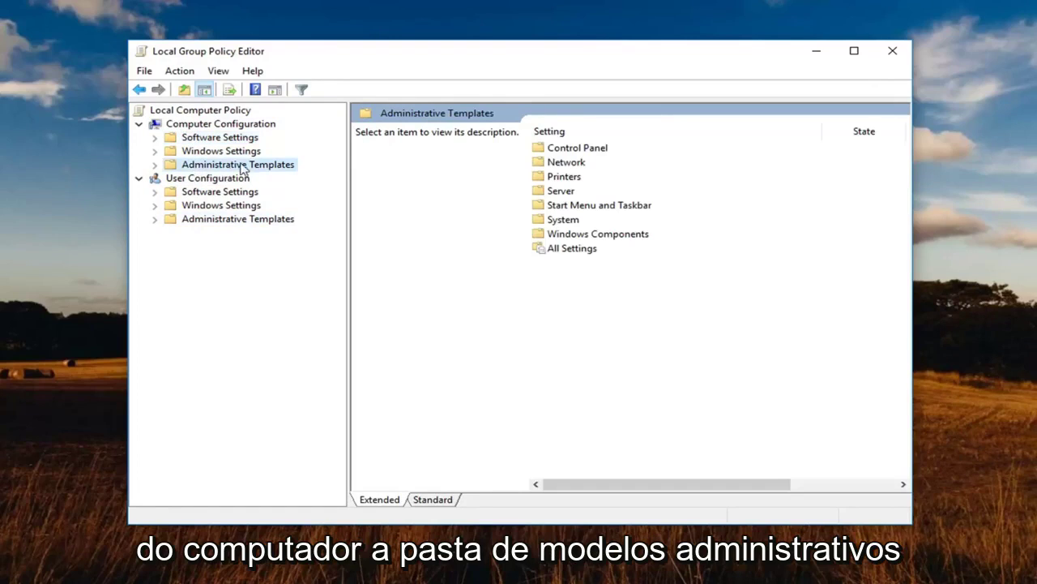
pyautogui.click(155, 165)
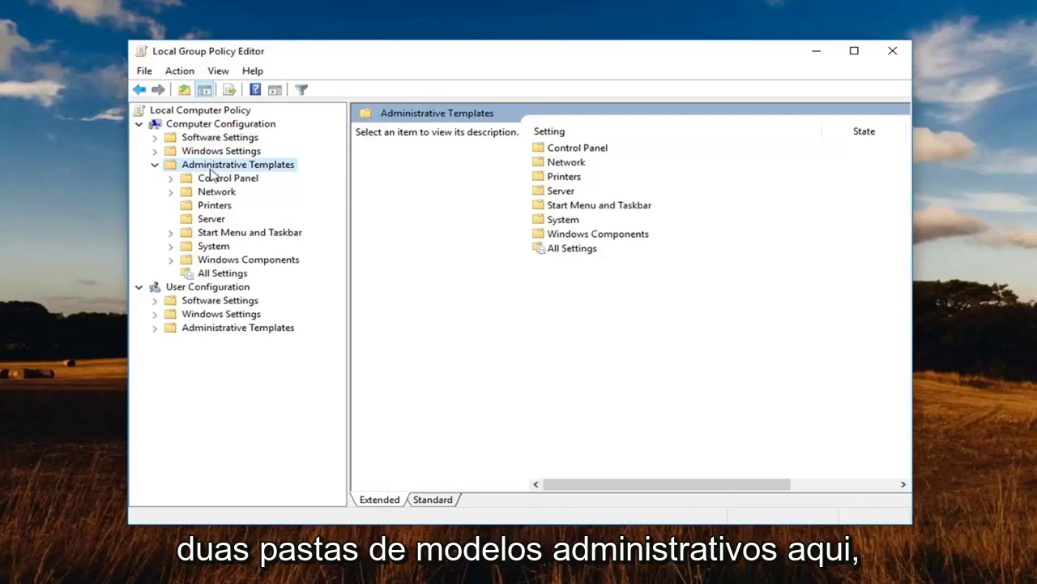
pyautogui.click(140, 287)
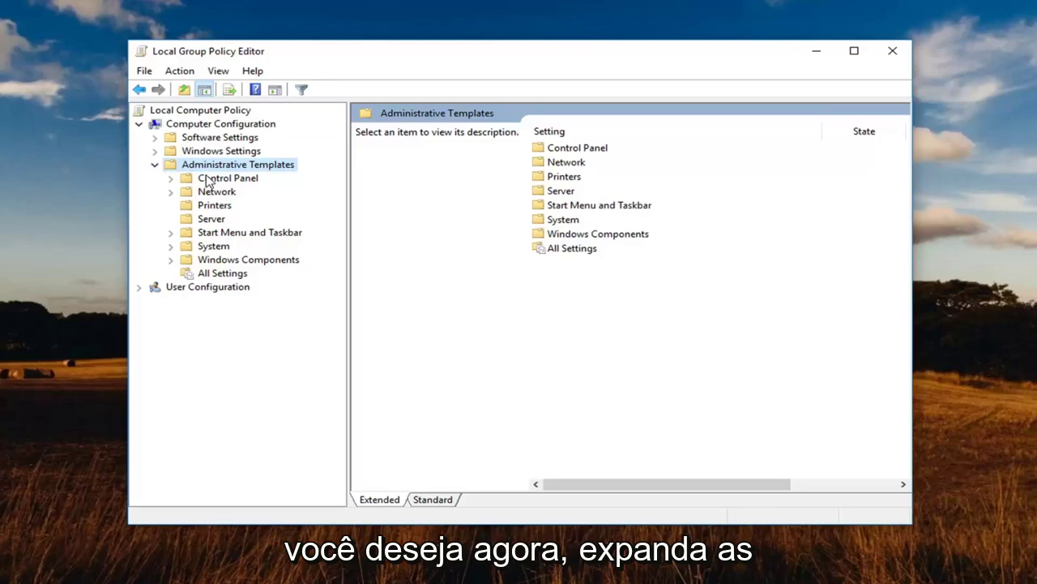
# - Expand Windows Components and open the Windows Defender Antivirus policy folder
pyautogui.click(203, 261)
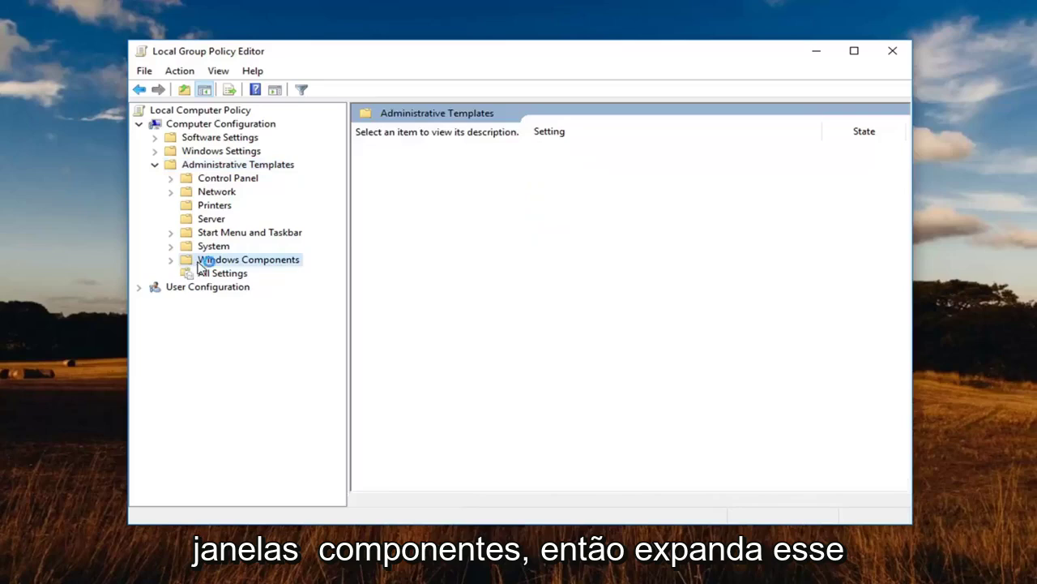
pyautogui.click(170, 259)
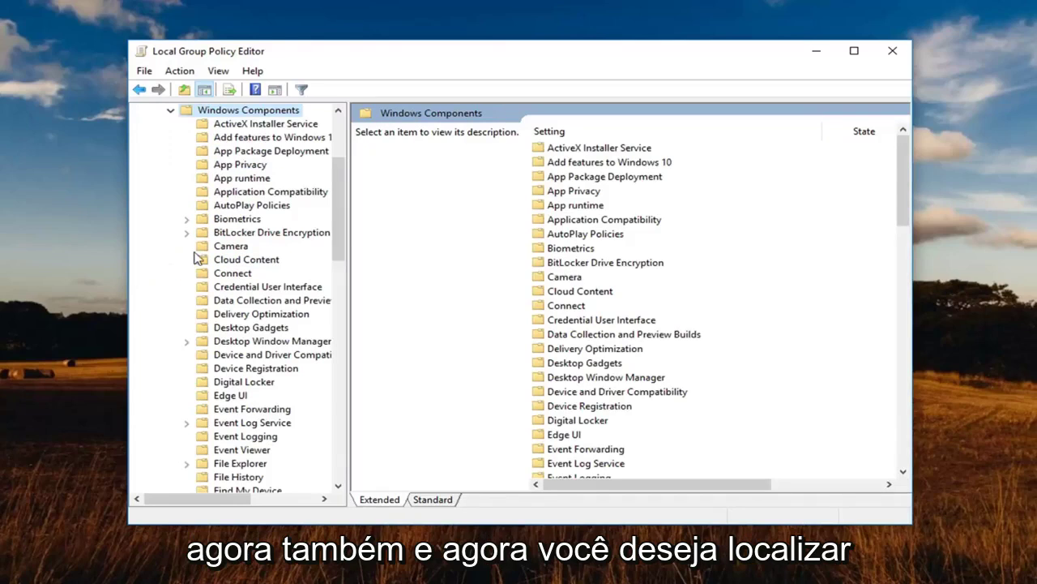
pyautogui.scroll(-7, 267, 271)
pyautogui.scroll(-7, 266, 276)
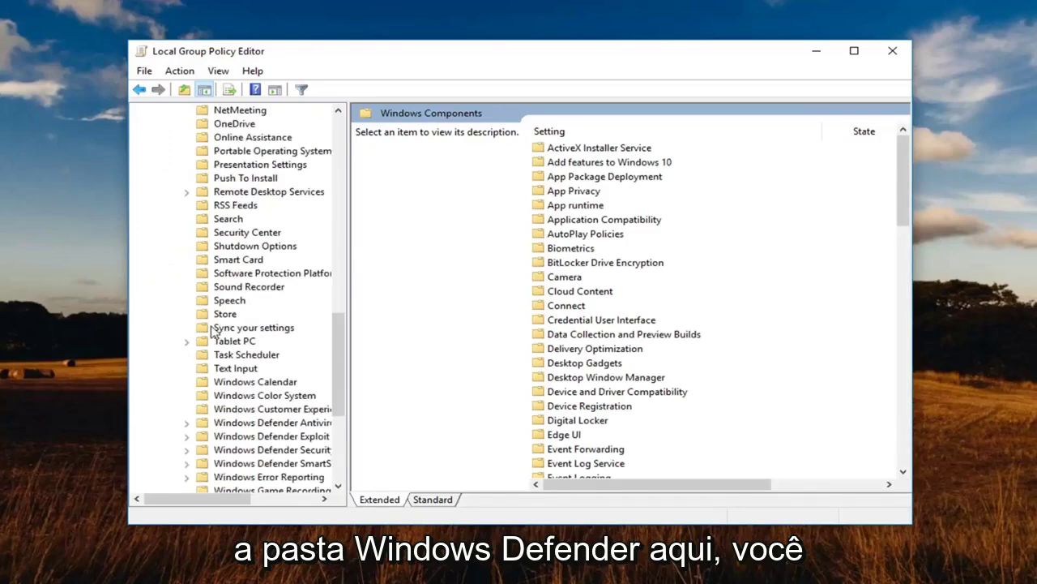
pyautogui.scroll(-1, 216, 333)
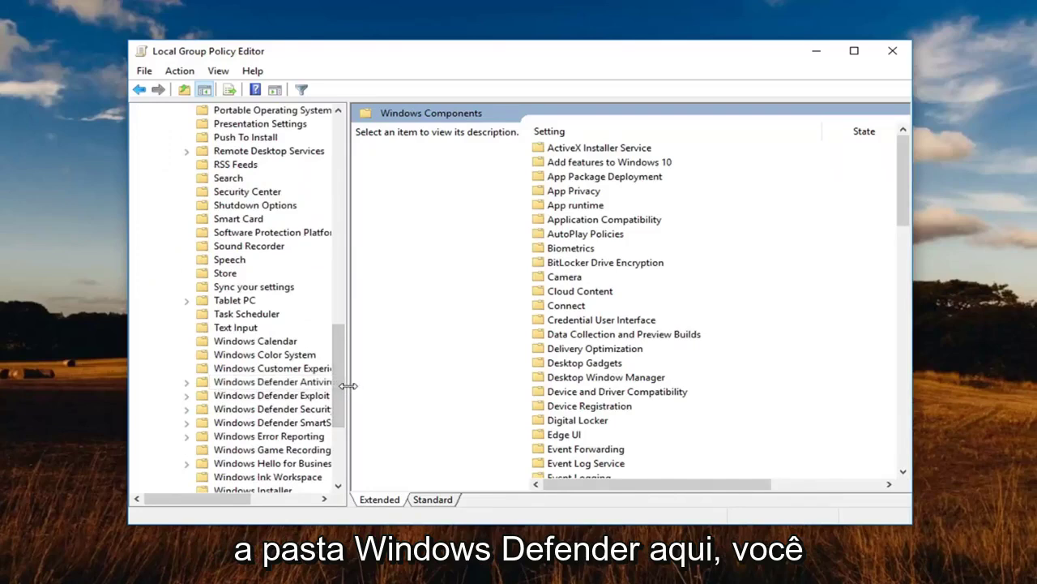
pyautogui.moveTo(349, 386); pyautogui.dragTo(452, 386)
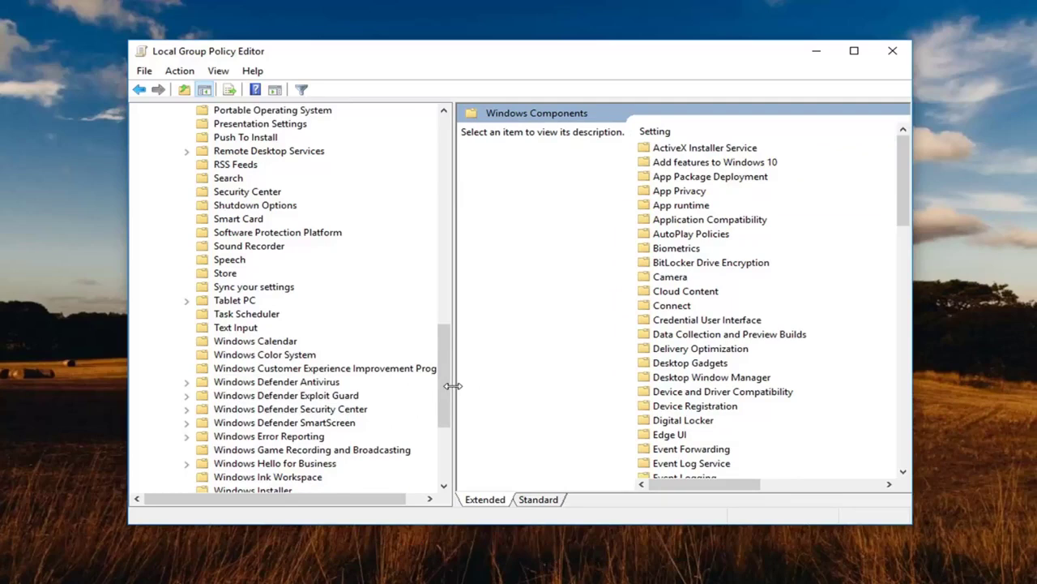
pyautogui.click(276, 381)
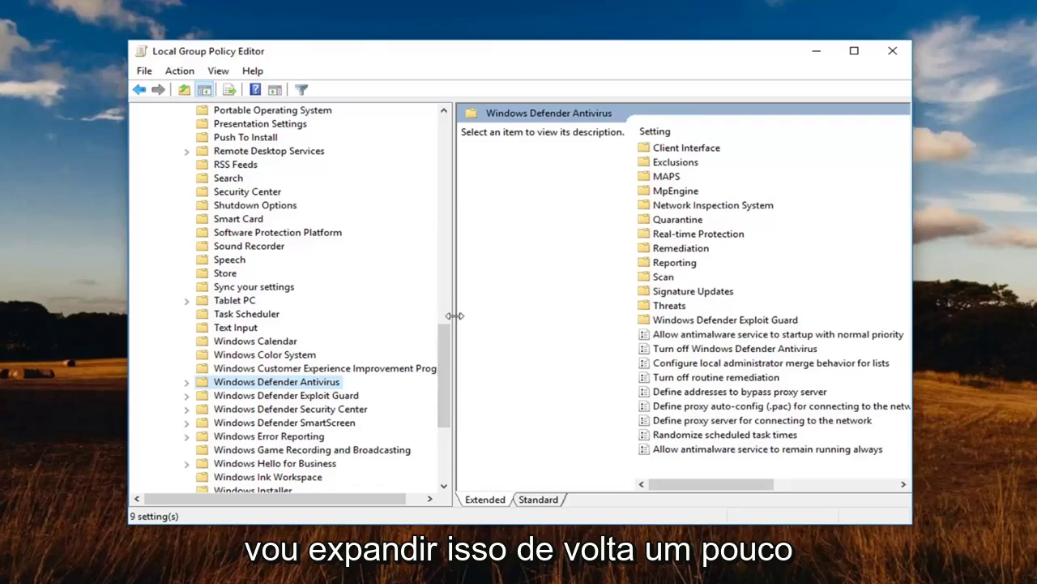
# - Enlarge the editor window and select 'Turn off Windows Defender Antivirus' to view its description
pyautogui.moveTo(454, 315); pyautogui.dragTo(432, 315)
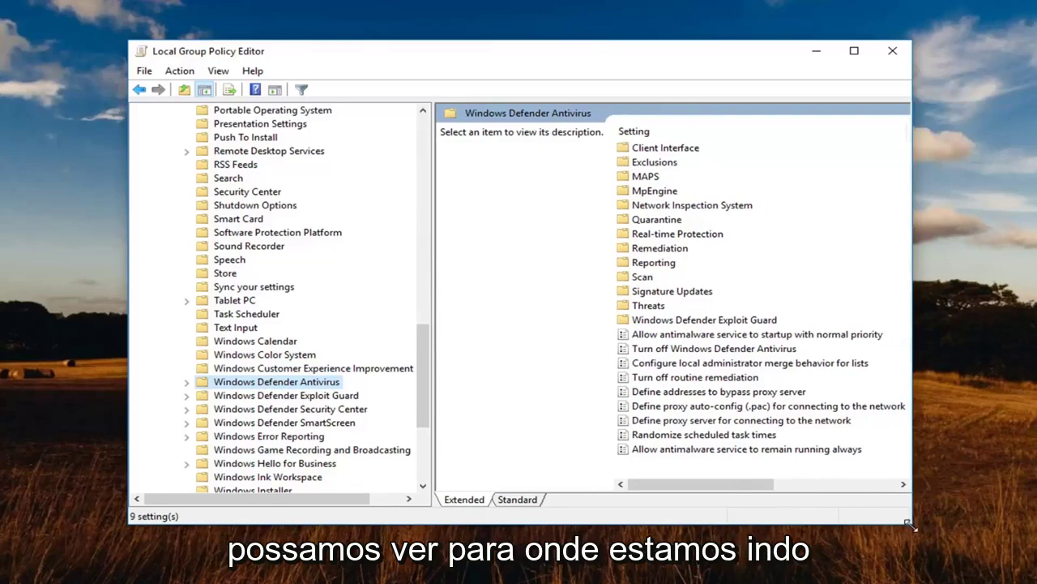
pyautogui.moveTo(909, 530); pyautogui.dragTo(1036, 580)
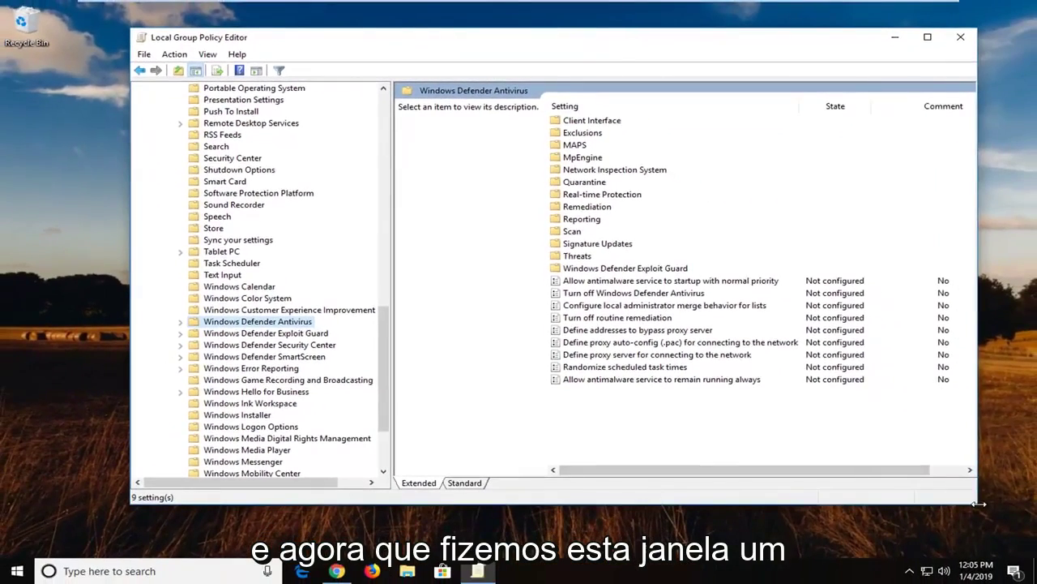
pyautogui.moveTo(979, 507); pyautogui.dragTo(1034, 532)
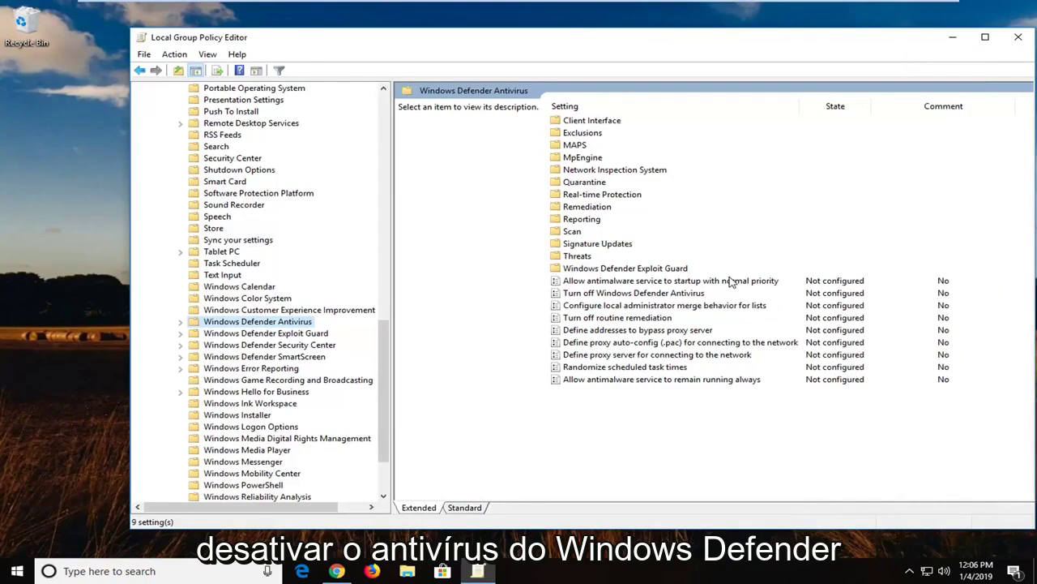
pyautogui.click(647, 295)
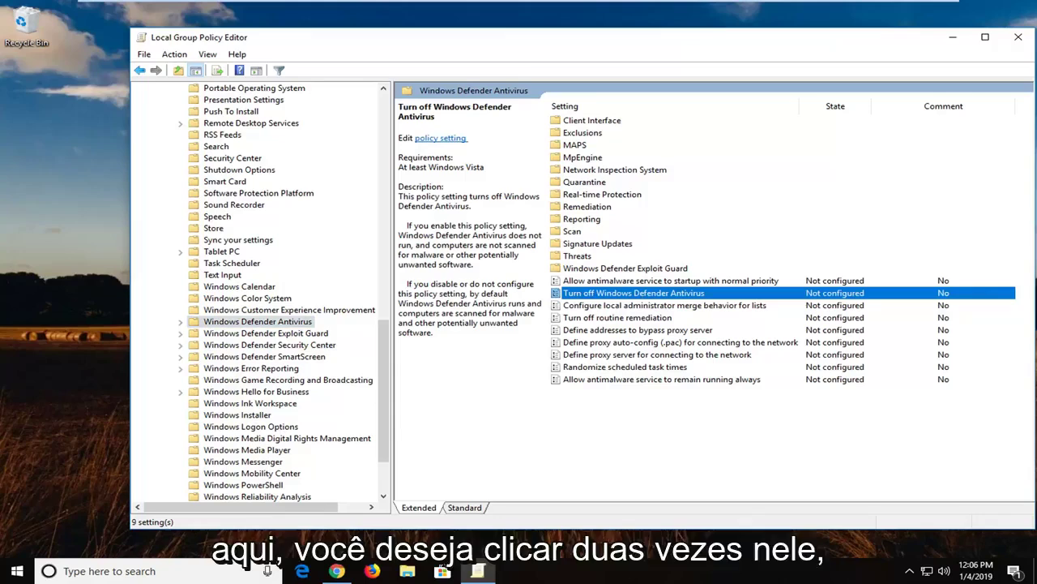
# - Set 'Turn off Windows Defender Antivirus' to Disabled and apply the change
pyautogui.doubleClick(647, 293)
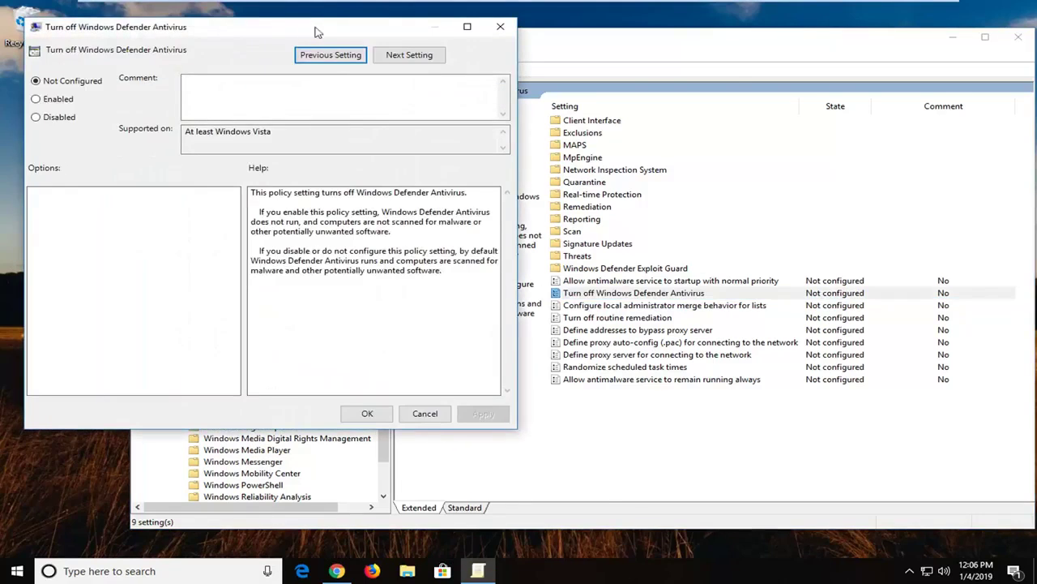
pyautogui.moveTo(322, 20); pyautogui.dragTo(629, 68)
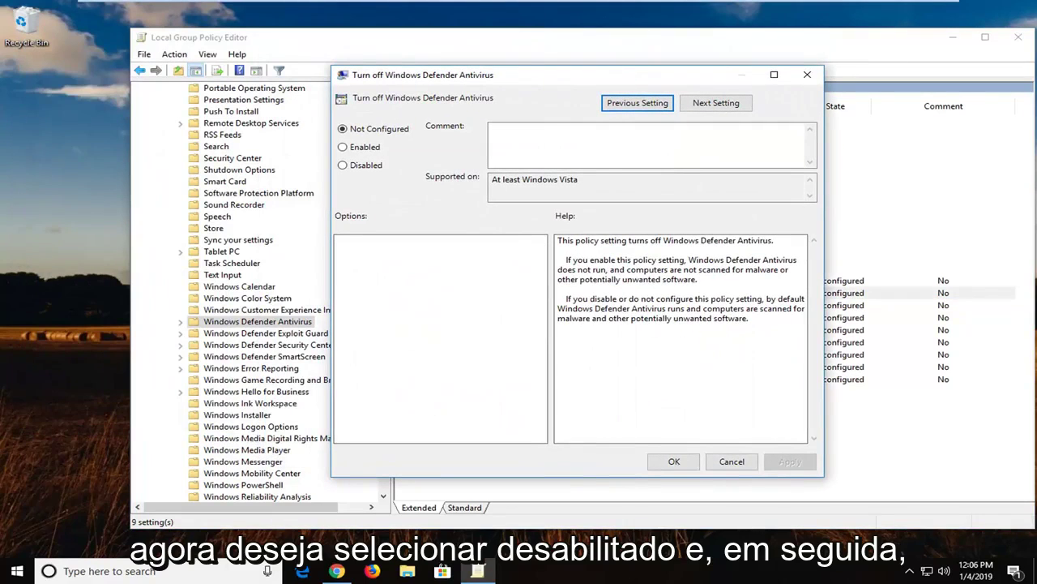
pyautogui.click(343, 165)
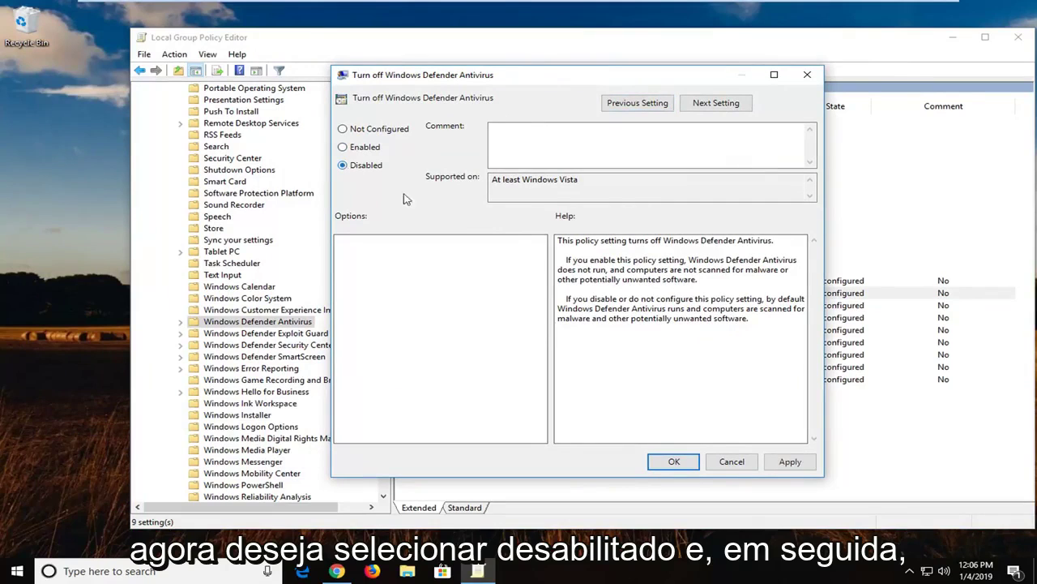
pyautogui.click(790, 462)
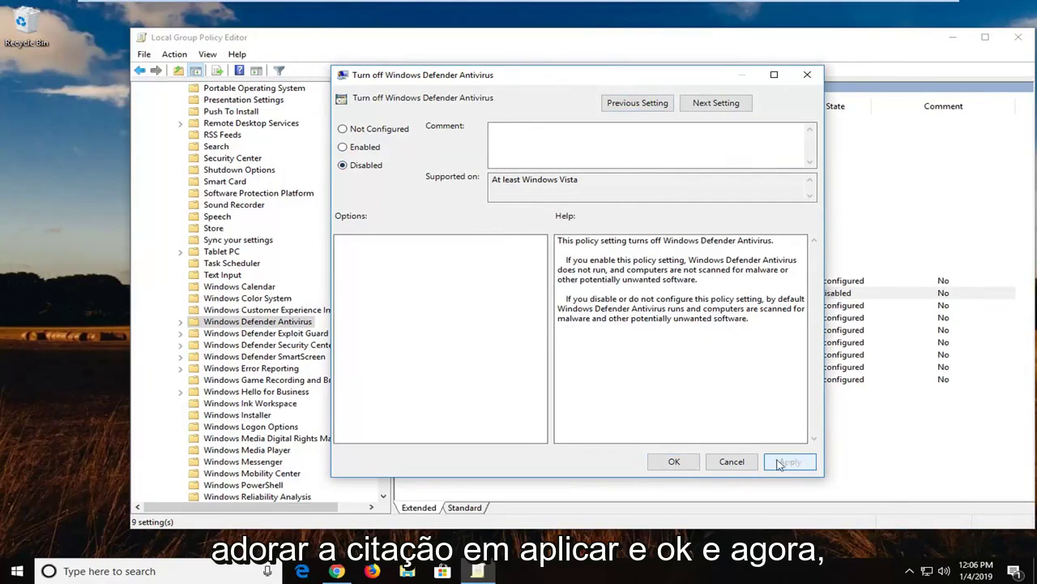
pyautogui.click(673, 461)
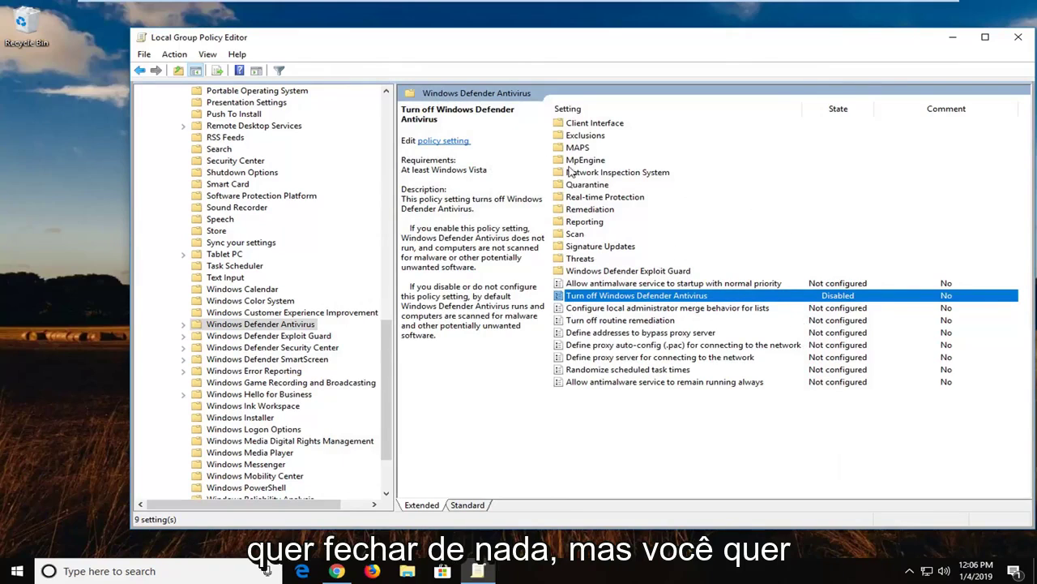
pyautogui.click(590, 127)
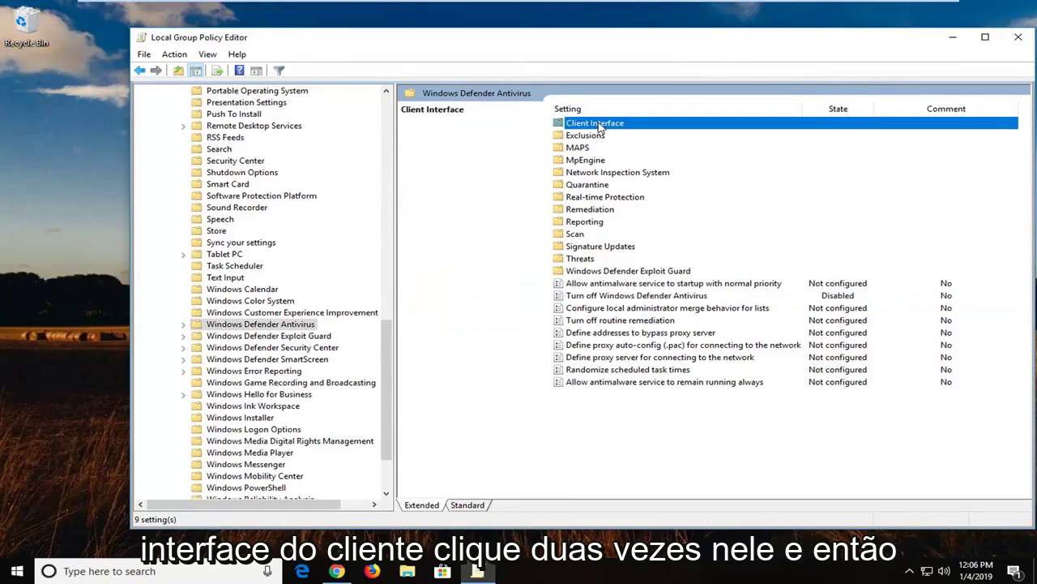
# - Set Client Interface's 'Enable headless UI mode' to Disabled, then close Group Policy Editor
pyautogui.doubleClick(598, 126)
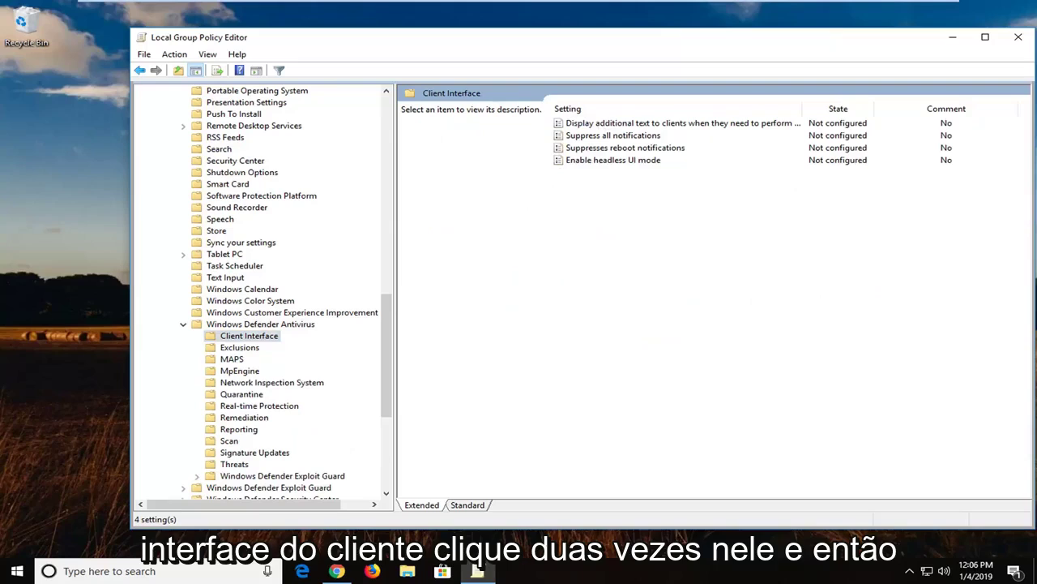
pyautogui.doubleClick(594, 161)
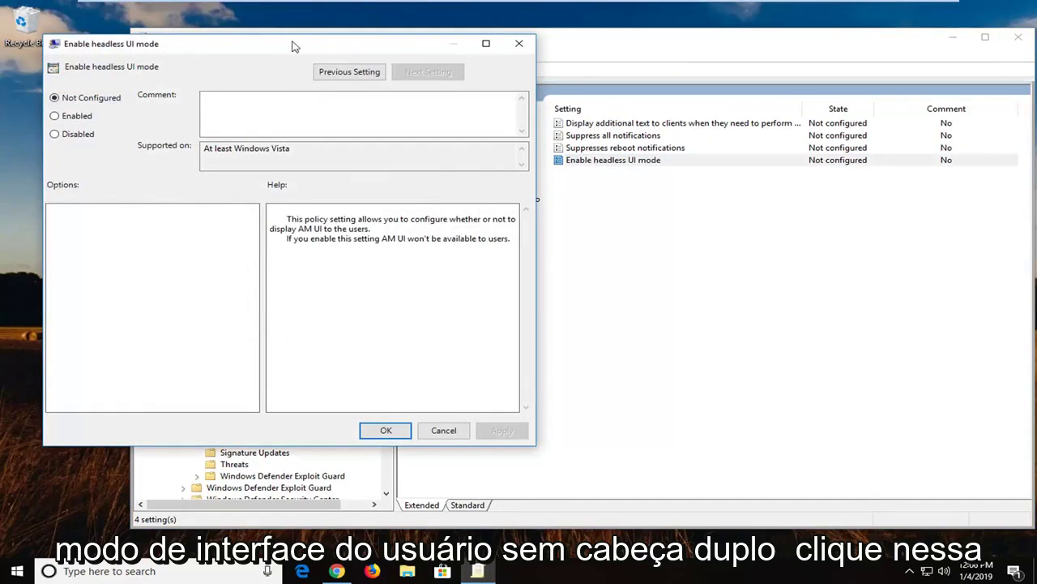
pyautogui.moveTo(292, 45)
pyautogui.mouseDown()
pyautogui.moveTo(677, 79)
pyautogui.moveTo(623, 71)
pyautogui.mouseUp()
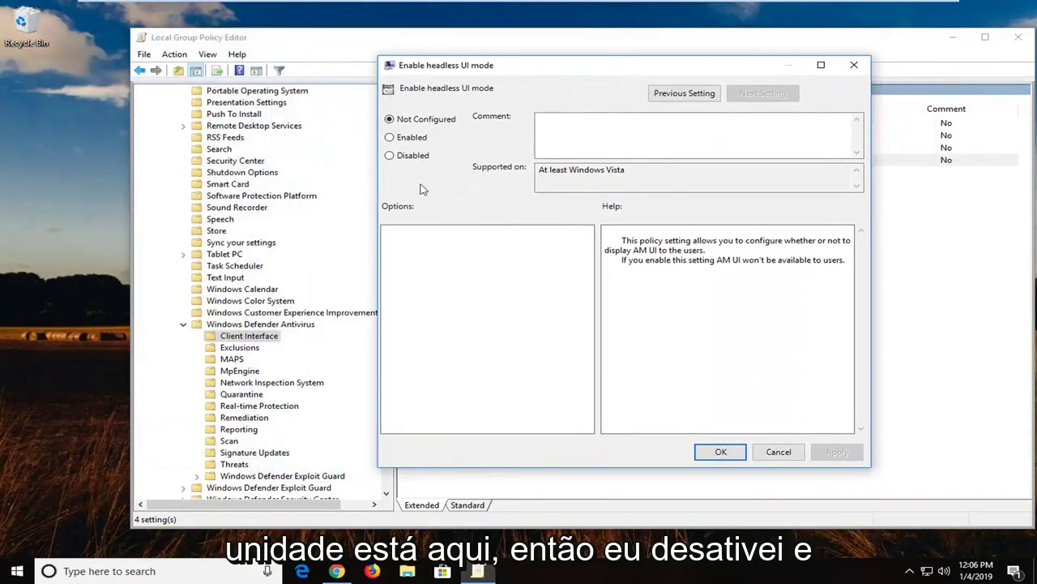
pyautogui.click(414, 159)
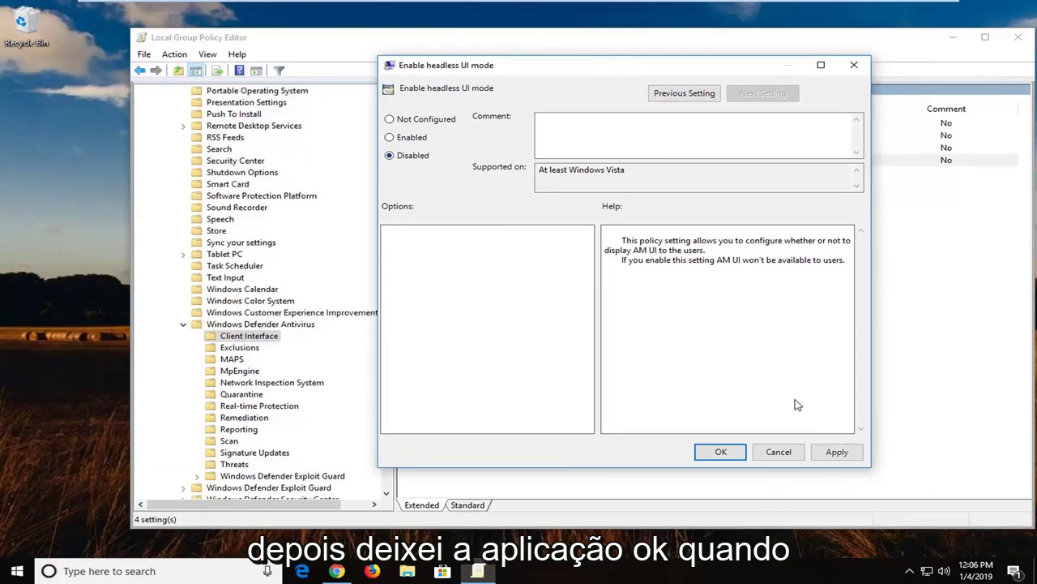
pyautogui.click(837, 452)
pyautogui.click(719, 453)
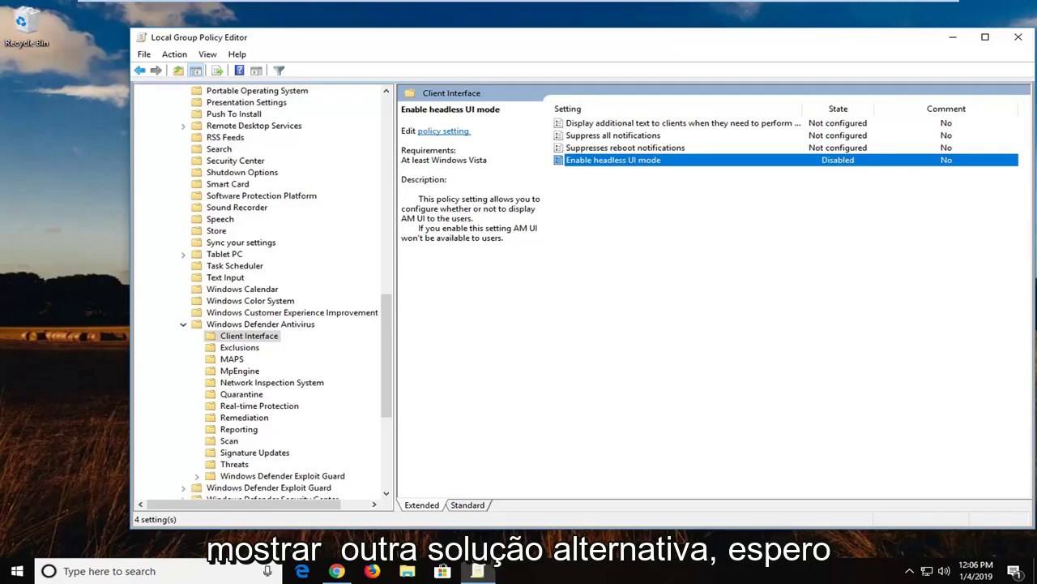
pyautogui.click(1018, 36)
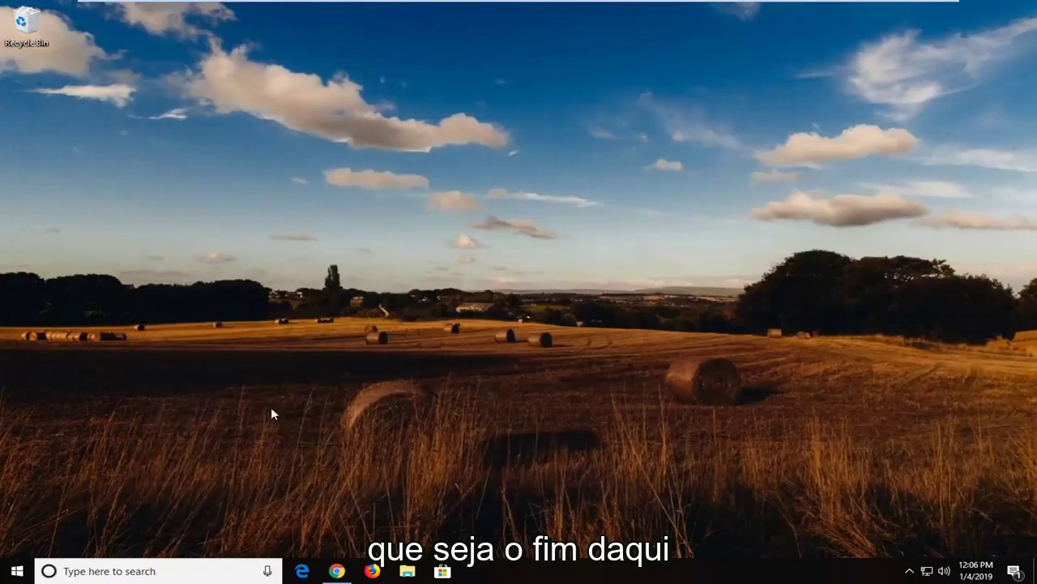
# - Run Command Prompt as administrator from a 'cmd' Start search, approving the UAC prompt
pyautogui.click(18, 572)
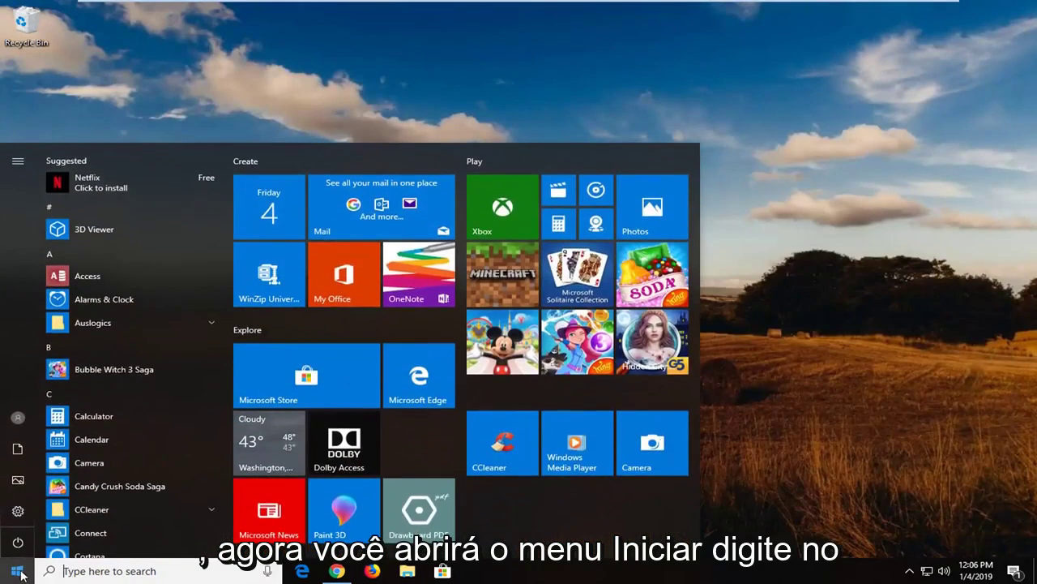
pyautogui.write('cmd')
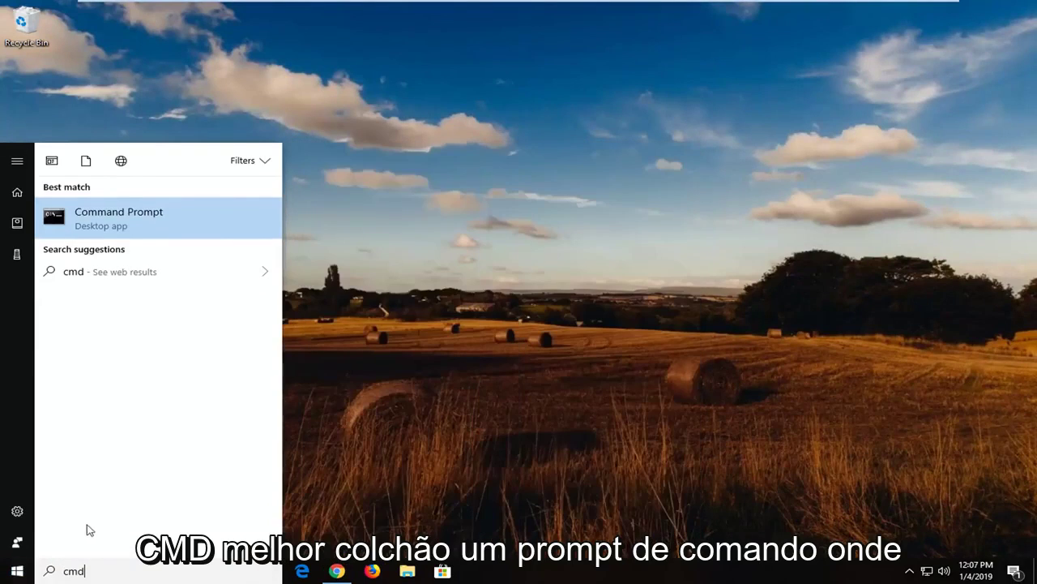
pyautogui.rightClick(133, 214)
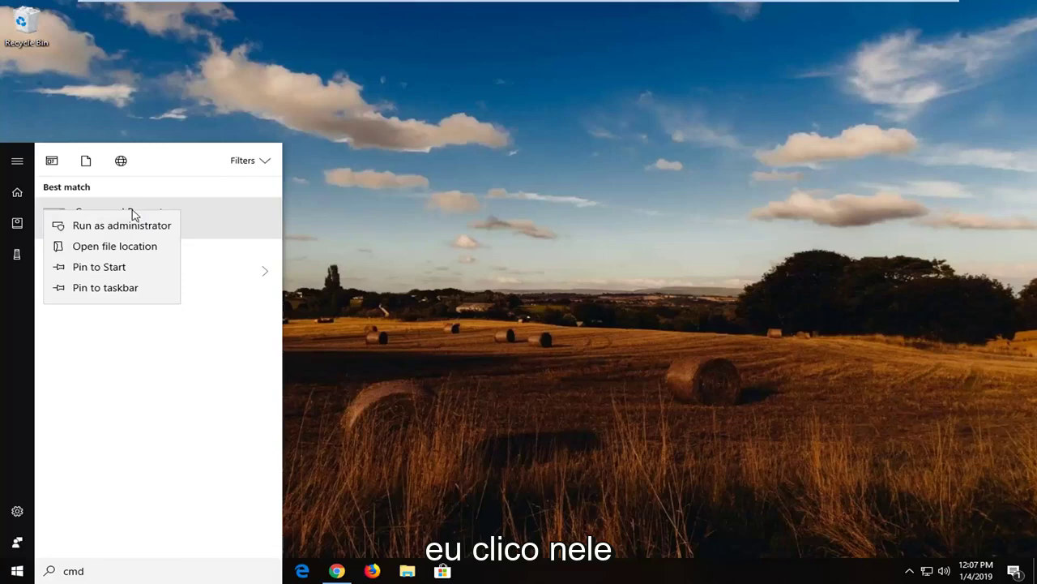
pyautogui.click(122, 225)
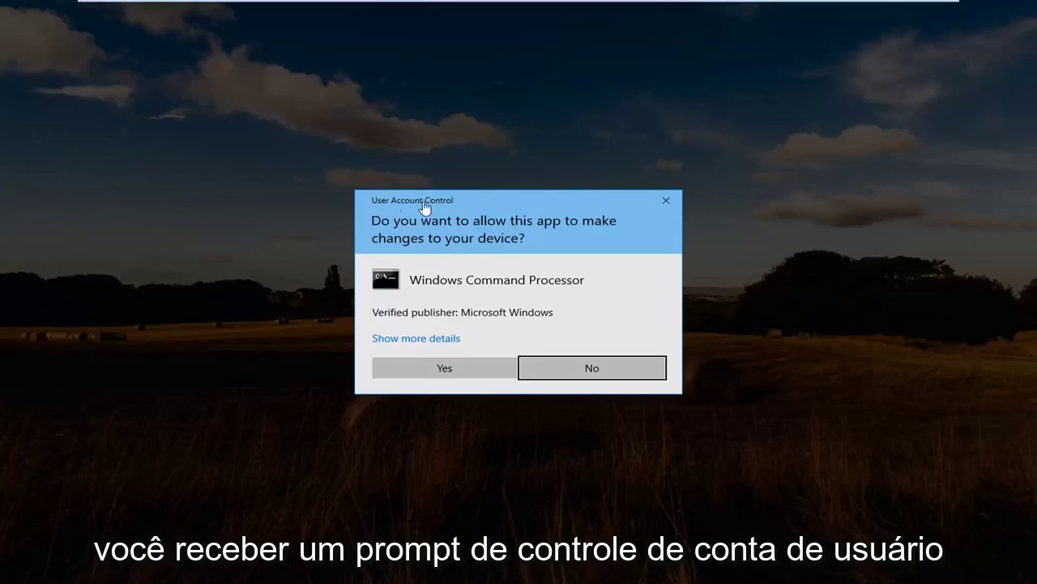
pyautogui.click(452, 368)
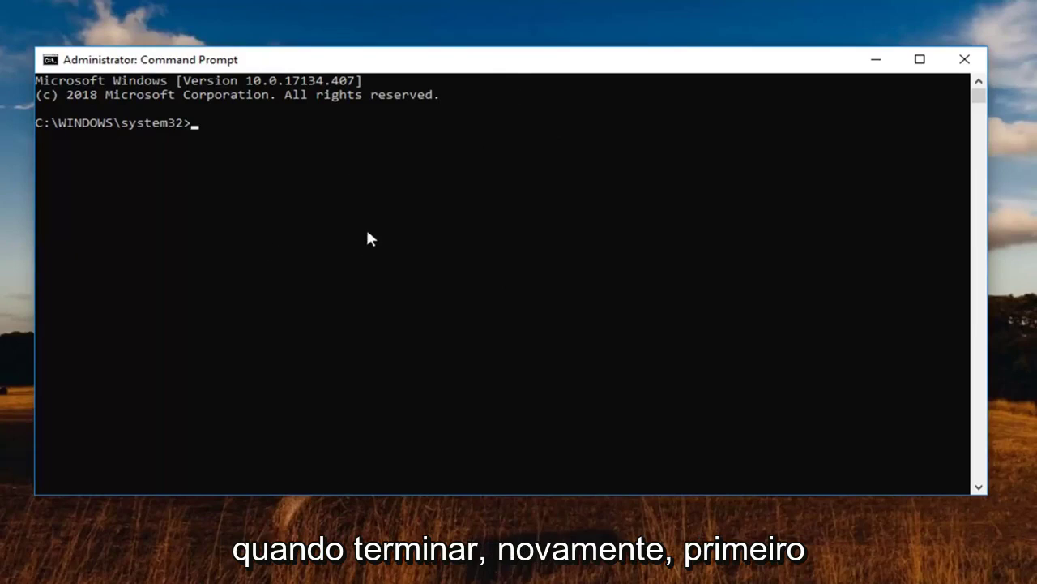
# - Paste and run 'net user administrator /active:yes', then close the console
pyautogui.rightClick(429, 62)
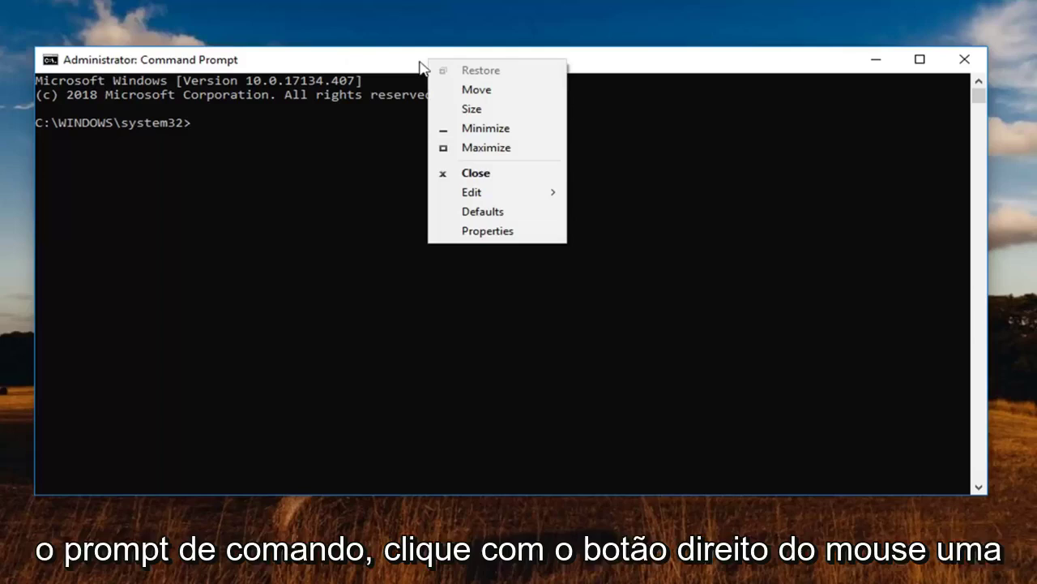
pyautogui.click(494, 197)
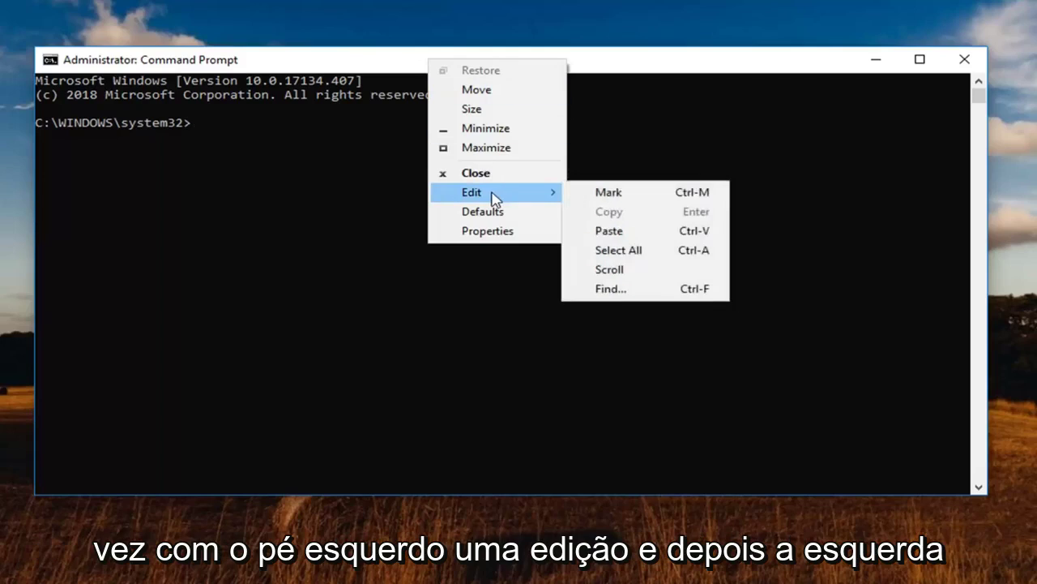
pyautogui.click(609, 233)
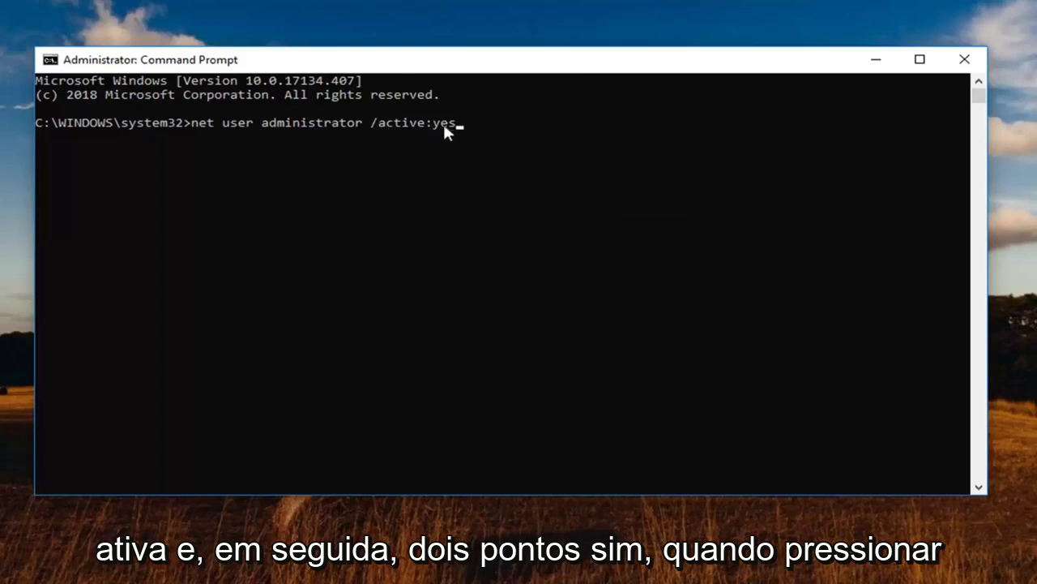
pyautogui.press('Return')
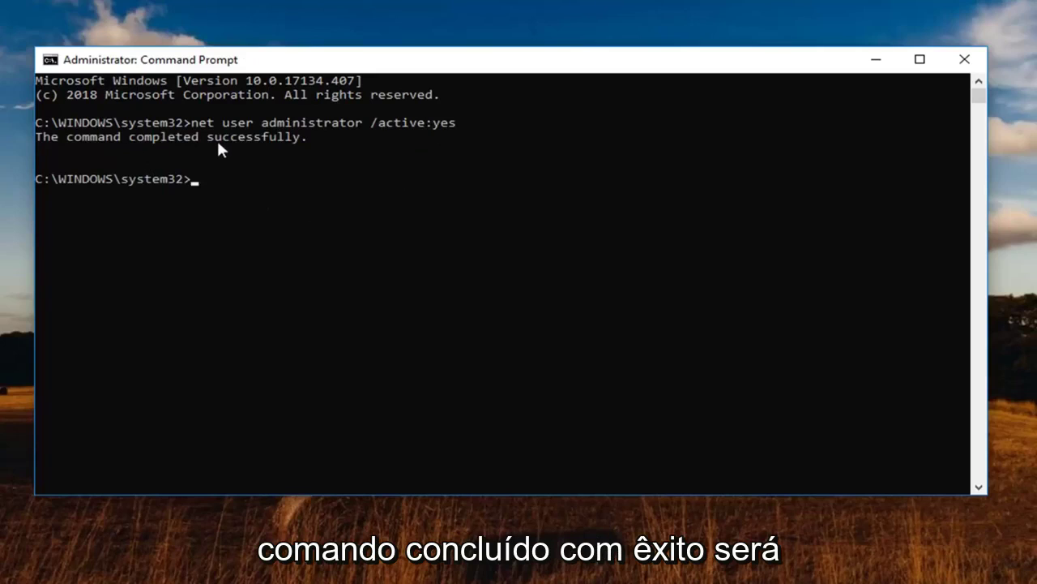
pyautogui.click(962, 60)
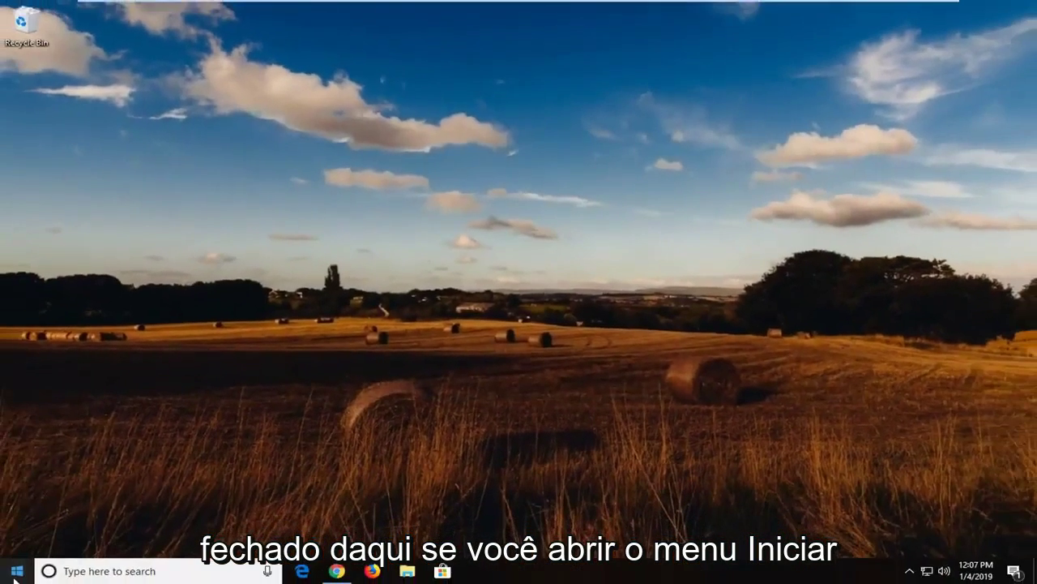
pyautogui.click(16, 571)
pyautogui.click(18, 542)
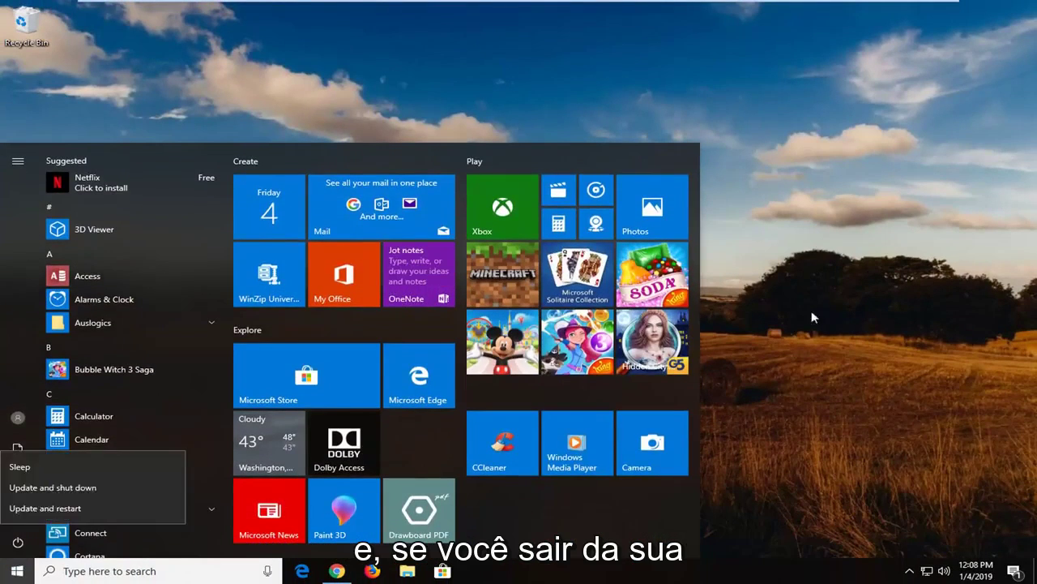
pyautogui.click(487, 134)
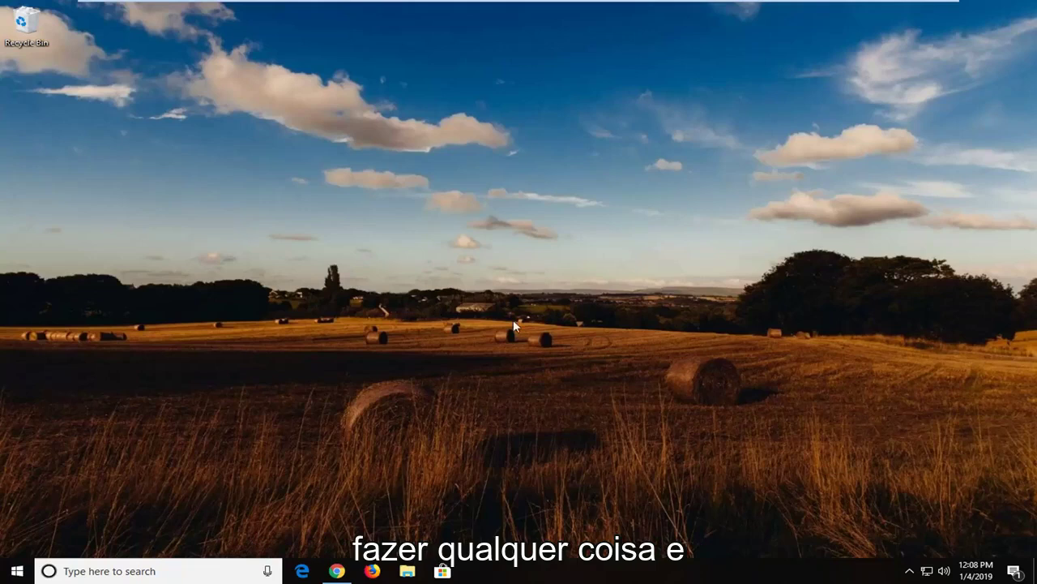
# - Start a second elevated Command Prompt from a 'cmd' Start search, accepting UAC
pyautogui.click(17, 574)
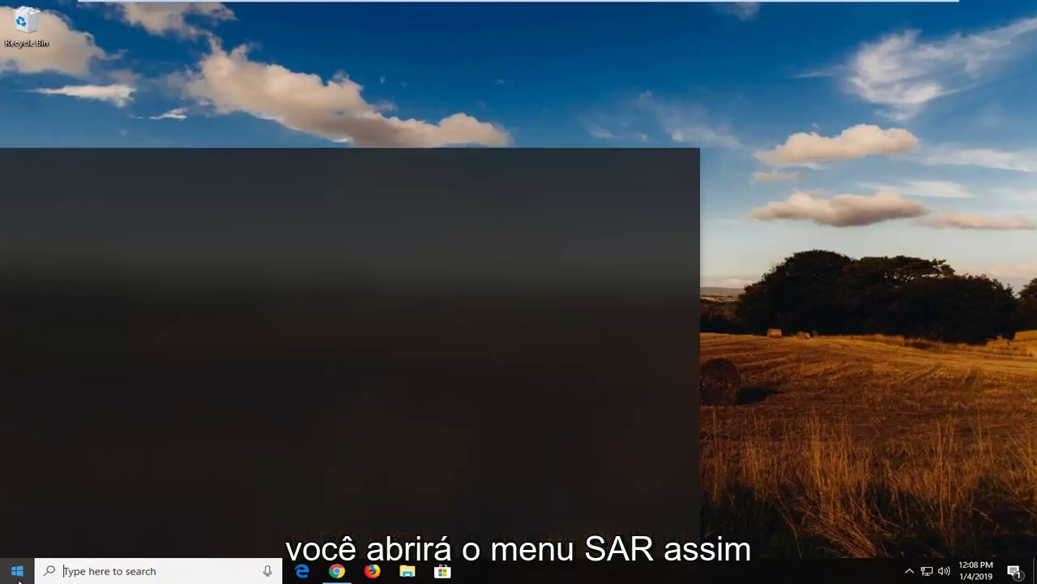
pyautogui.write('cmd')
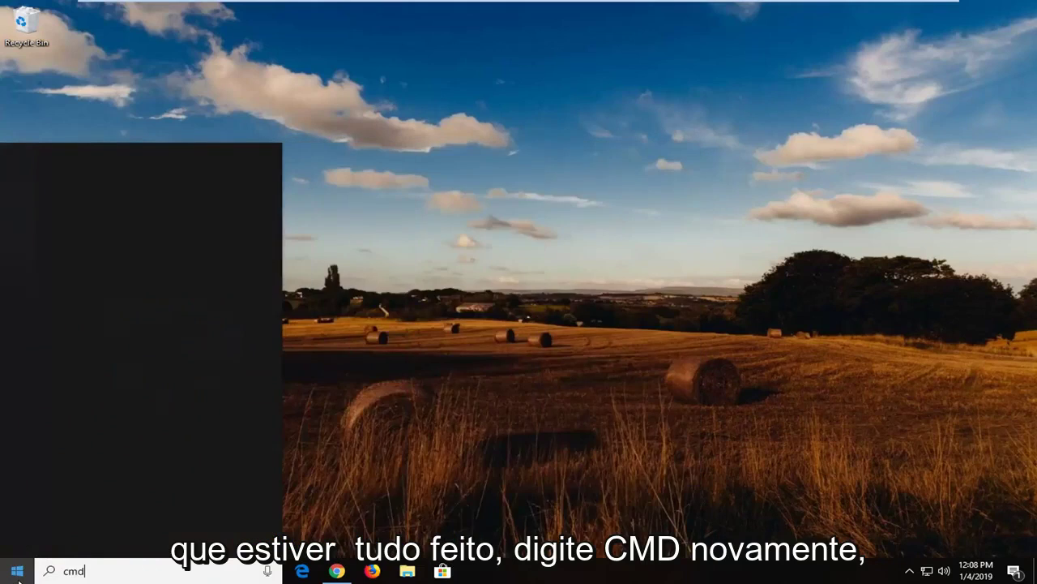
pyautogui.rightClick(106, 222)
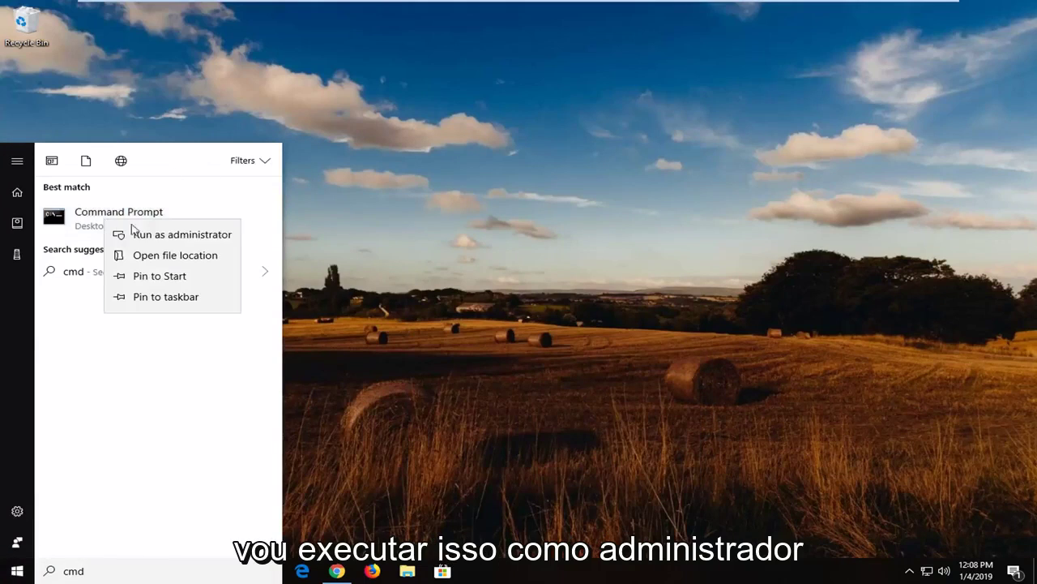
pyautogui.click(143, 235)
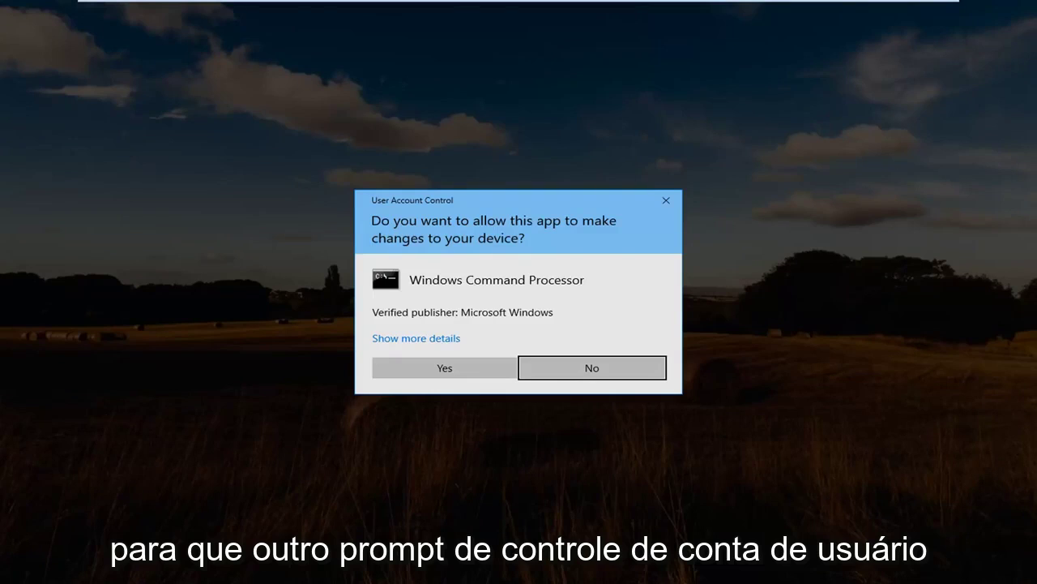
pyautogui.click(459, 370)
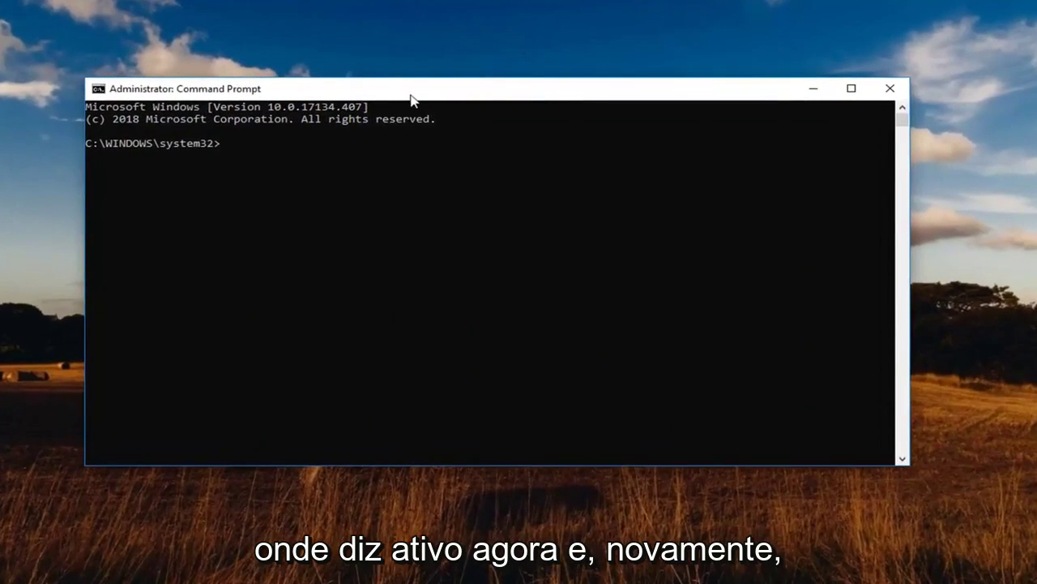
# - Paste and run 'net user administrator /active:no', then close the console
pyautogui.rightClick(413, 96)
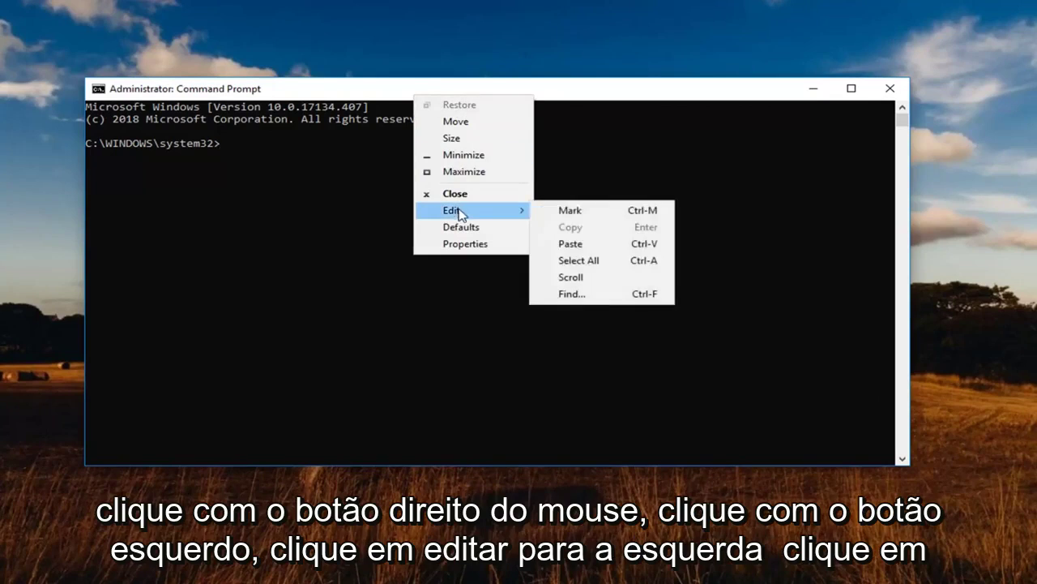
pyautogui.click(586, 243)
pyautogui.press('Return')
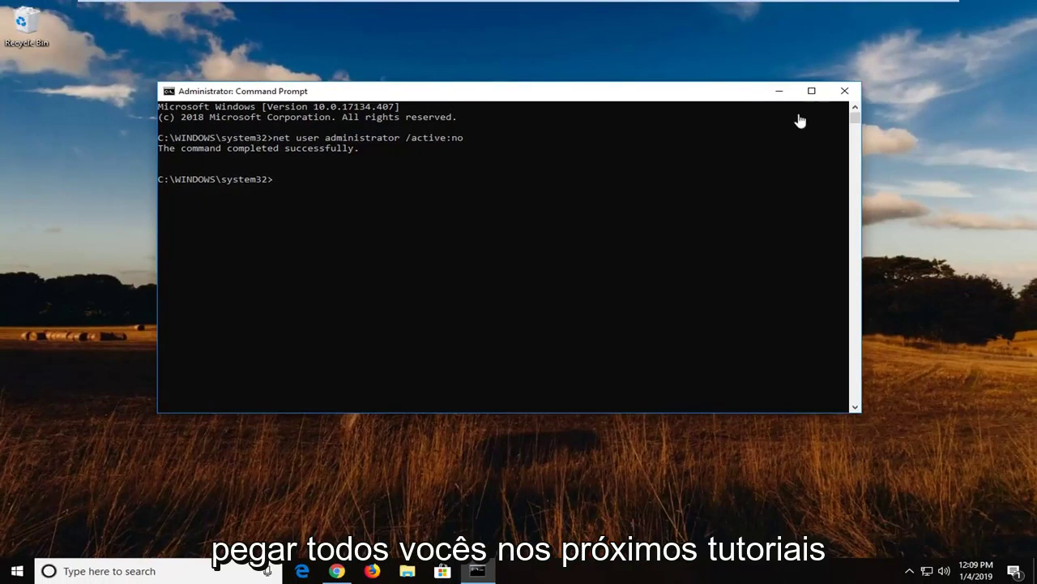
pyautogui.click(846, 92)
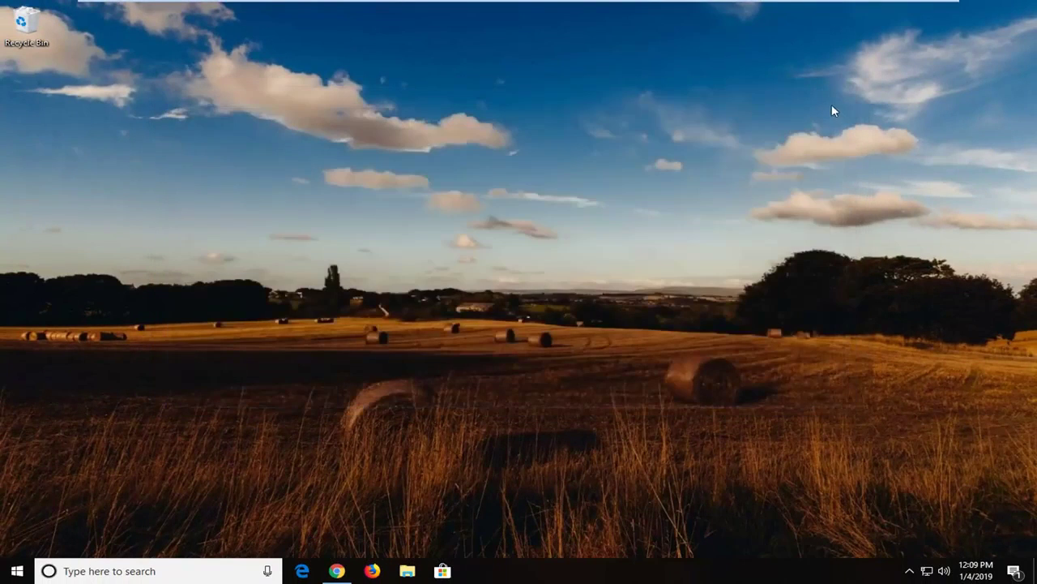